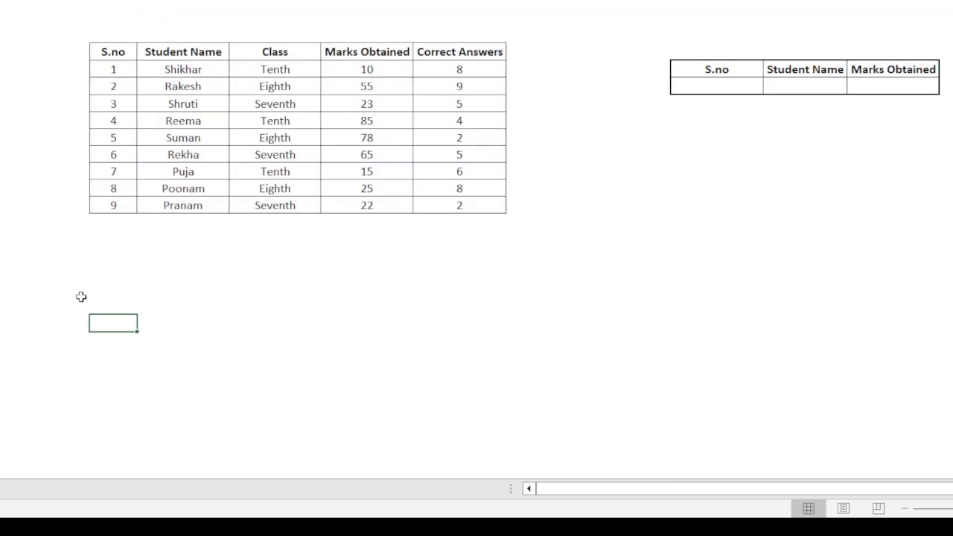
# Step: Handwrite the start of the VLOOKUP syntax below the student table: "= vlookup( what you want to find,"
pyautogui.click(105, 289)
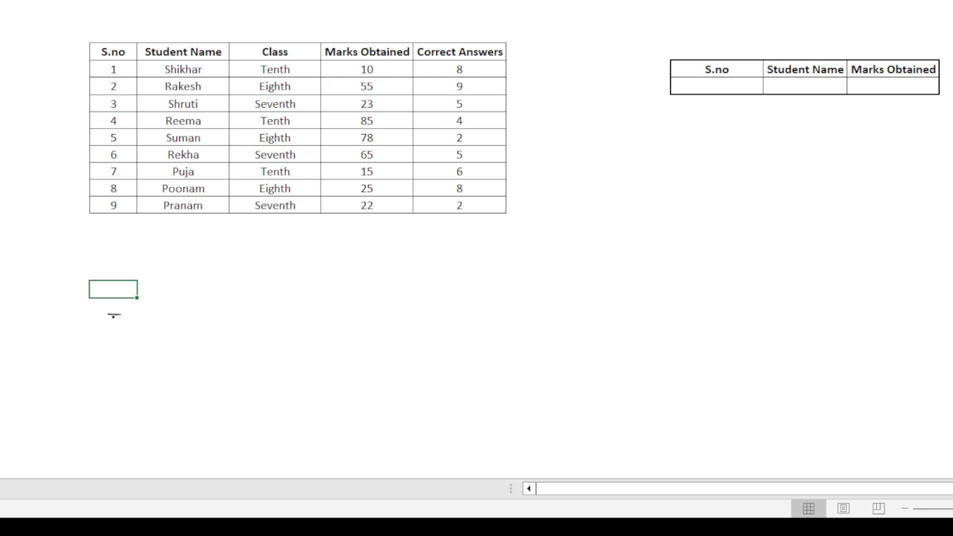
pyautogui.moveTo(106, 318)
pyautogui.mouseDown()
pyautogui.moveTo(176, 317)
pyautogui.moveTo(179, 295)
pyautogui.moveTo(220, 302)
pyautogui.moveTo(251, 338)
pyautogui.mouseUp()
pyautogui.moveTo(252, 301); pyautogui.dragTo(267, 307)
pyautogui.moveTo(173, 322)
pyautogui.mouseDown()
pyautogui.moveTo(172, 293)
pyautogui.moveTo(167, 319)
pyautogui.mouseUp()
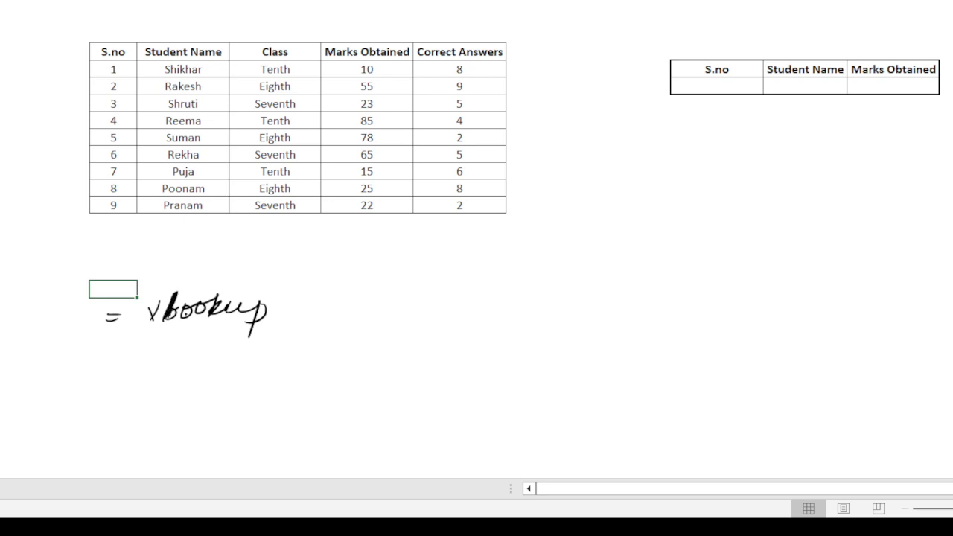
pyautogui.moveTo(290, 285); pyautogui.dragTo(282, 318)
pyautogui.moveTo(308, 295)
pyautogui.mouseDown()
pyautogui.moveTo(354, 303)
pyautogui.moveTo(377, 283)
pyautogui.moveTo(389, 319)
pyautogui.moveTo(475, 277)
pyautogui.moveTo(505, 285)
pyautogui.moveTo(608, 268)
pyautogui.moveTo(645, 280)
pyautogui.moveTo(616, 266)
pyautogui.moveTo(659, 287)
pyautogui.mouseUp()
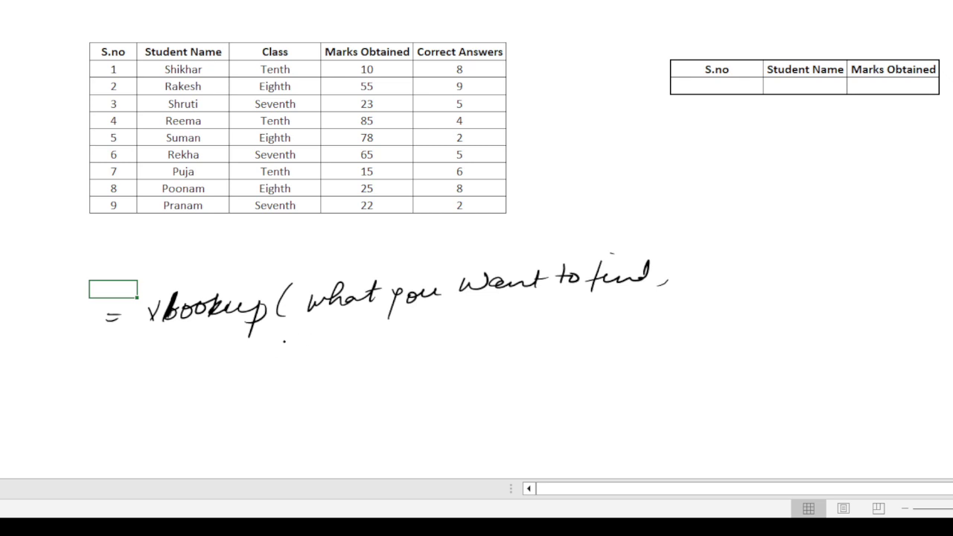
# Step: Handwrite the second and third arguments: "where do you want to look for it, the column number containing the value to return,"
pyautogui.moveTo(318, 337)
pyautogui.mouseDown()
pyautogui.moveTo(394, 344)
pyautogui.moveTo(671, 318)
pyautogui.moveTo(796, 319)
pyautogui.mouseUp()
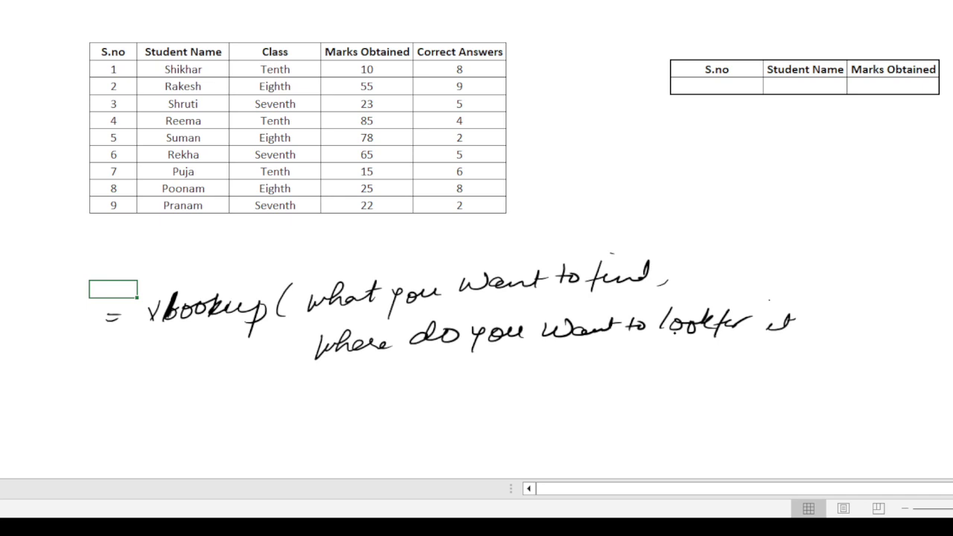
pyautogui.click(798, 336)
pyautogui.moveTo(323, 379)
pyautogui.mouseDown()
pyautogui.moveTo(320, 401)
pyautogui.moveTo(453, 375)
pyautogui.moveTo(634, 376)
pyautogui.mouseUp()
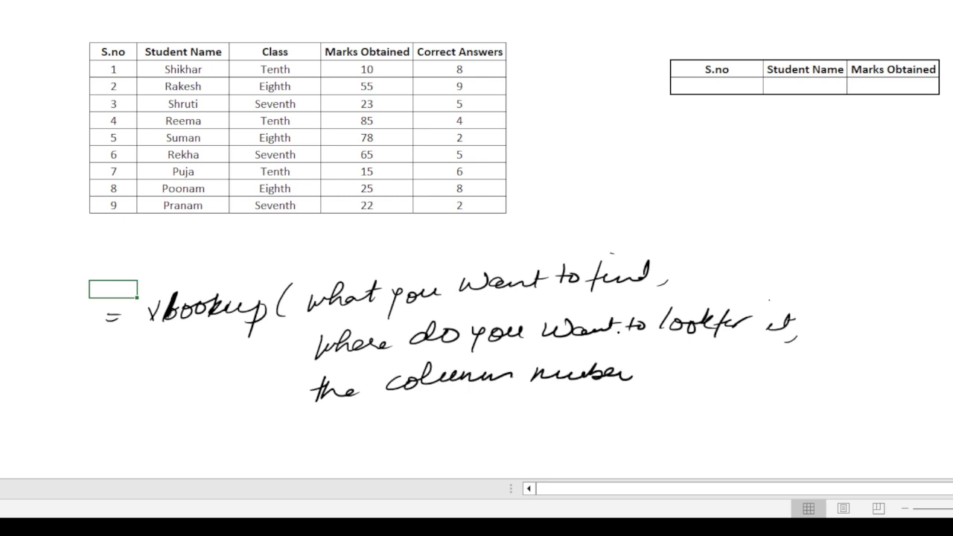
pyautogui.moveTo(575, 332); pyautogui.dragTo(588, 330)
pyautogui.moveTo(642, 373)
pyautogui.mouseDown()
pyautogui.moveTo(779, 363)
pyautogui.moveTo(834, 345)
pyautogui.moveTo(897, 370)
pyautogui.moveTo(925, 350)
pyautogui.moveTo(850, 383)
pyautogui.moveTo(948, 383)
pyautogui.moveTo(947, 394)
pyautogui.mouseUp()
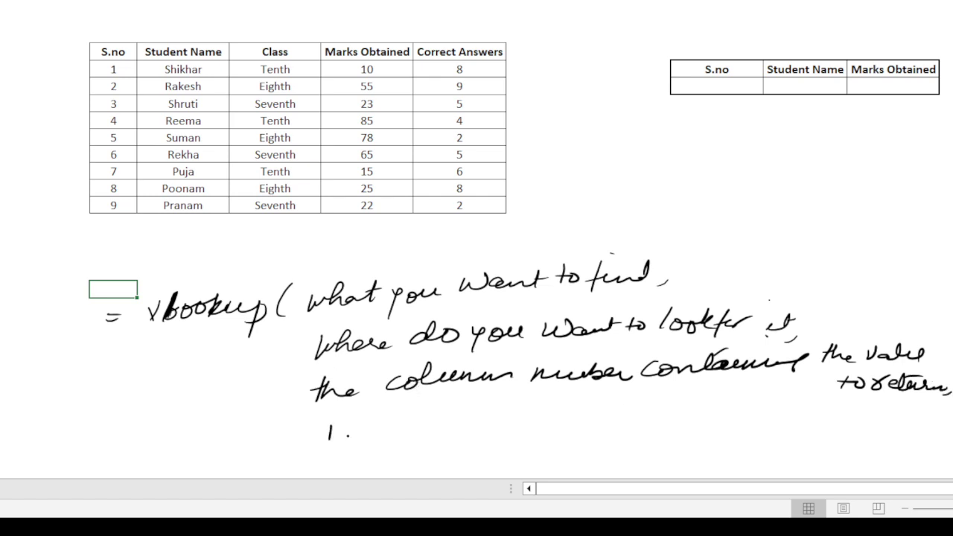
# Step: Handwrite the last VLOOKUP argument as "1/0" with the note "1 - True, 0 - False"
pyautogui.moveTo(355, 423)
pyautogui.mouseDown()
pyautogui.moveTo(343, 457)
pyautogui.moveTo(375, 435)
pyautogui.moveTo(415, 441)
pyautogui.mouseUp()
pyautogui.moveTo(432, 427); pyautogui.dragTo(447, 422)
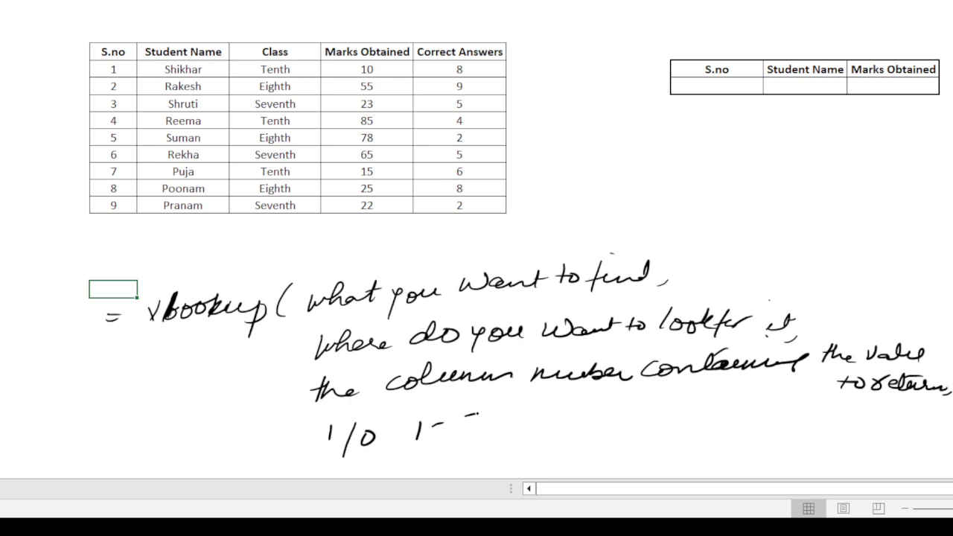
pyautogui.moveTo(463, 416)
pyautogui.mouseDown()
pyautogui.moveTo(536, 432)
pyautogui.moveTo(572, 414)
pyautogui.moveTo(642, 403)
pyautogui.moveTo(691, 417)
pyautogui.mouseUp()
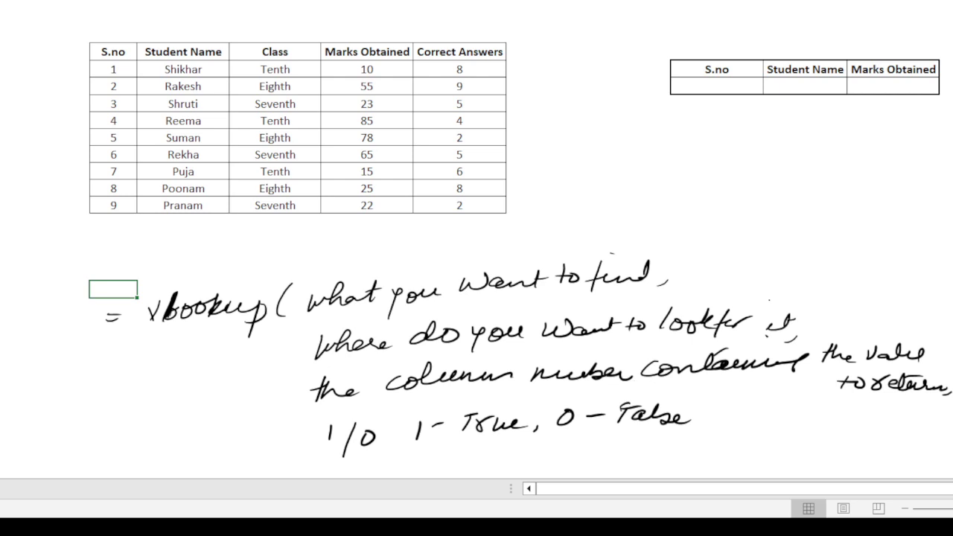
# Step: Examine the S.no, Student Name and Marks Obtained columns of the student table and the empty lookup table
pyautogui.click(723, 89)
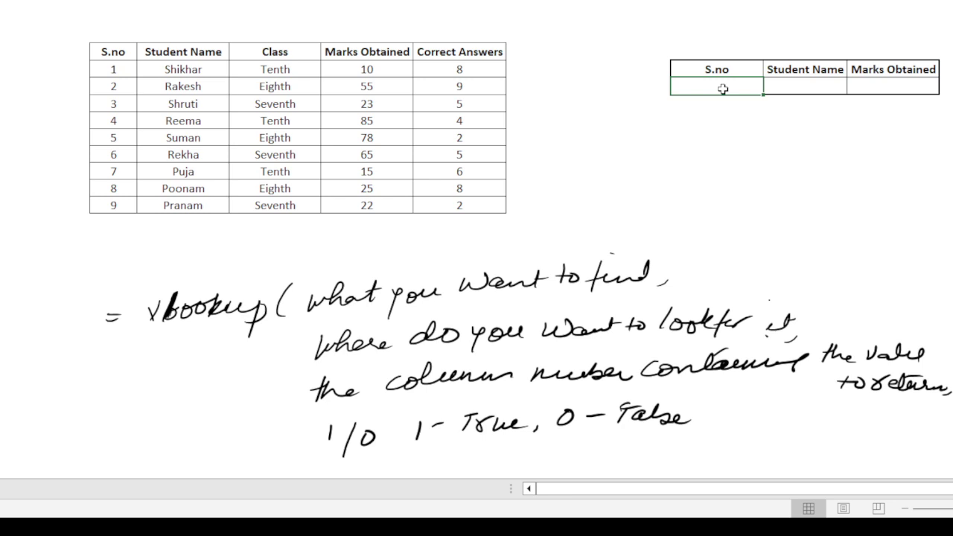
pyautogui.press('Left')
pyautogui.press('Left')
pyautogui.press('Left')
pyautogui.press('Left')
pyautogui.press('Left')
pyautogui.press('Left')
pyautogui.press('Up')
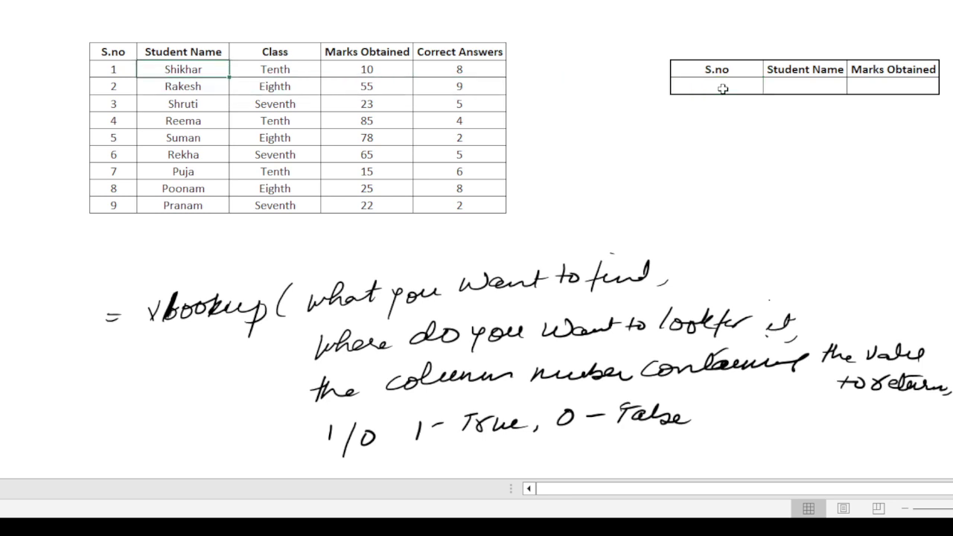
pyautogui.press('Left')
pyautogui.press('Right')
pyautogui.press('Up')
pyautogui.press('Right')
pyautogui.press('Right')
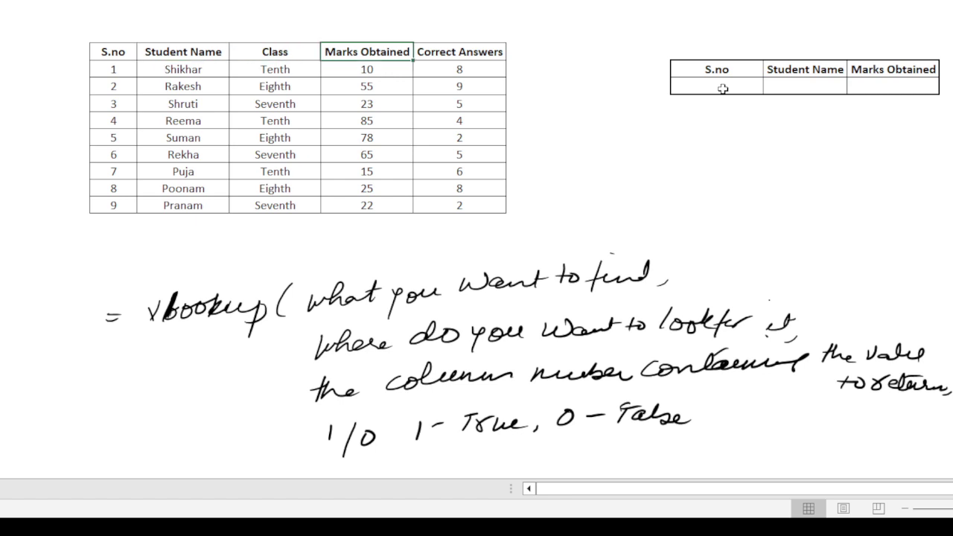
pyautogui.press('Right')
pyautogui.press('Right')
pyautogui.press('Right')
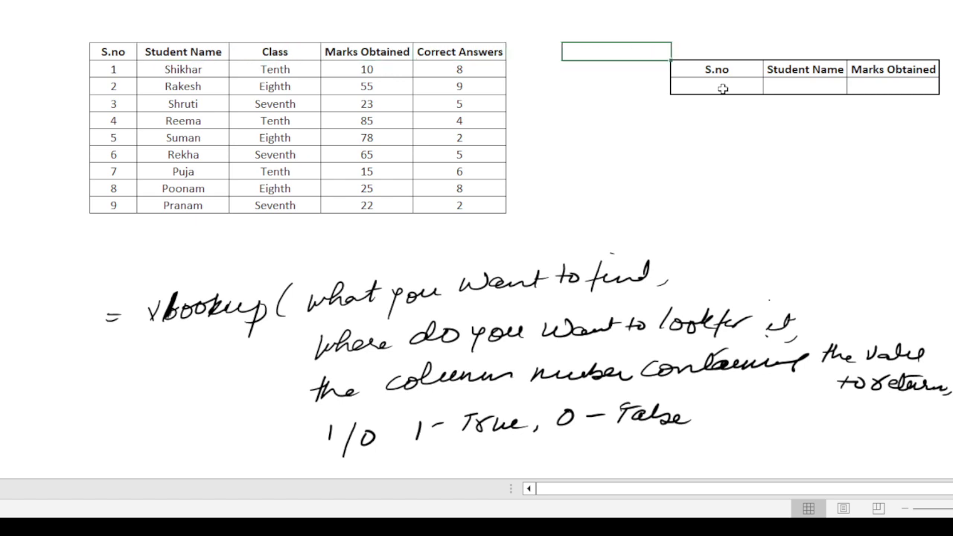
pyautogui.press('Right')
pyautogui.press('Right')
# Step: Enter 2 as the S.no in the lookup table
pyautogui.press('Down')
pyautogui.press('Down')
pyautogui.press('Left')
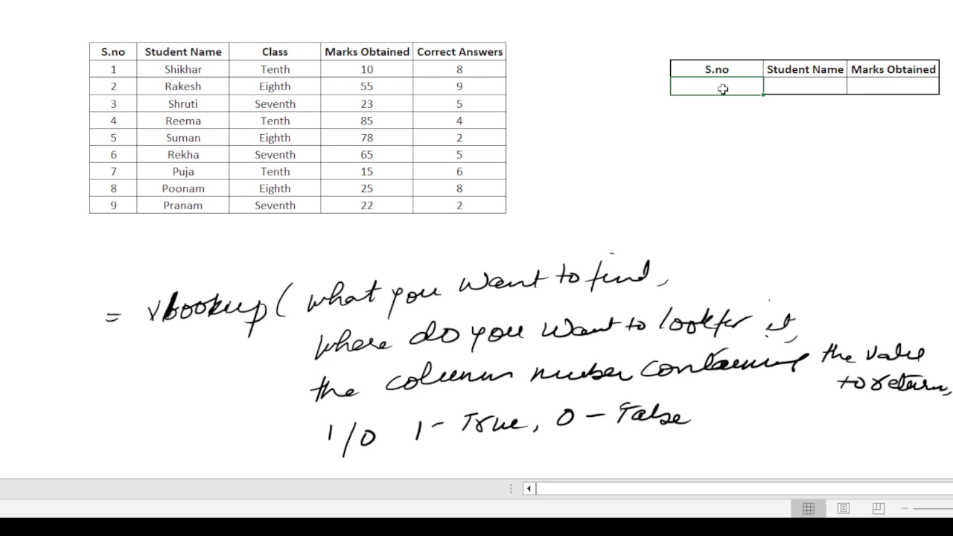
pyautogui.write('2')
pyautogui.press('Tab')
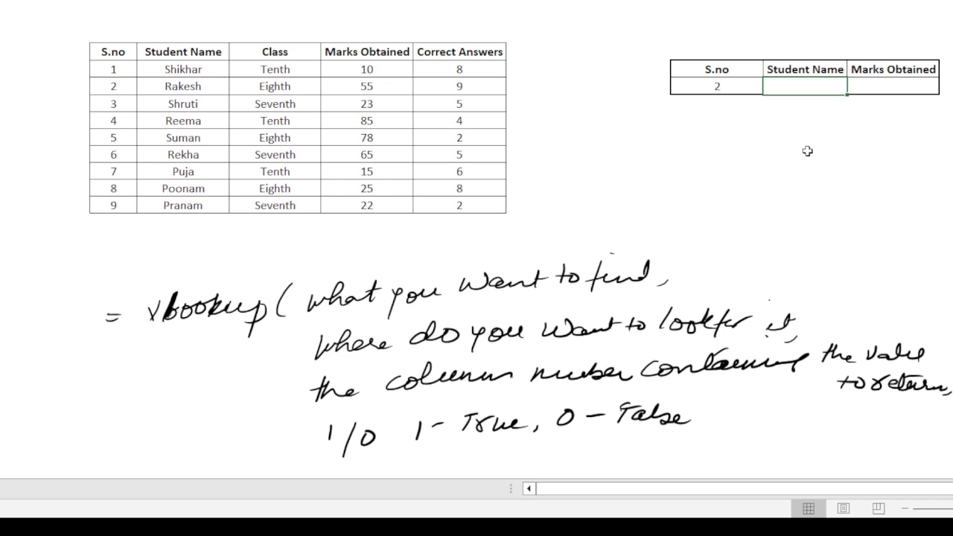
# Step: Begin a VLOOKUP formula in the lookup table's Student Name cell with the S.no cell N6 as lookup value
pyautogui.write('=')
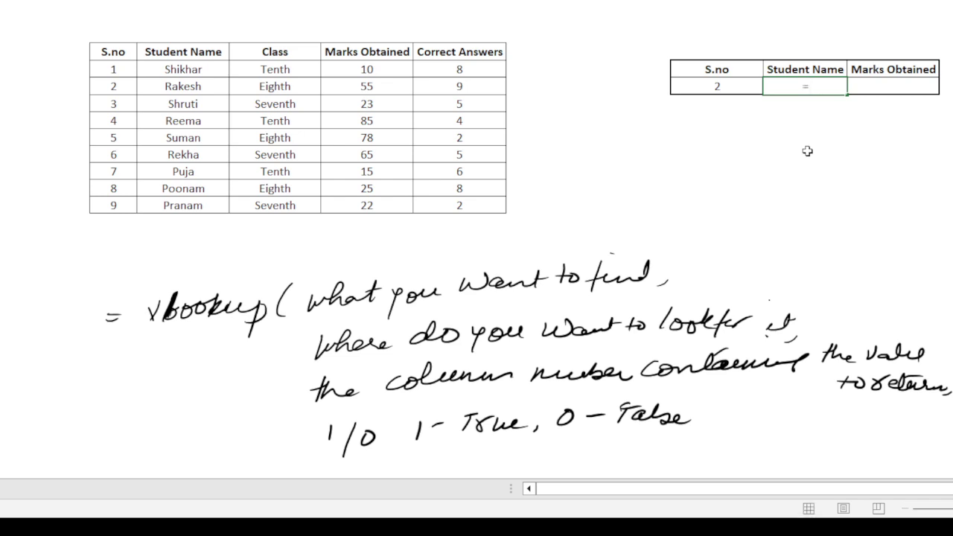
pyautogui.write('vlookup(')
pyautogui.press('Left')
pyautogui.press('Left')
pyautogui.press('Left')
pyautogui.press('Left')
pyautogui.press('Left')
pyautogui.press('Left')
pyautogui.press('Left')
pyautogui.press('Left')
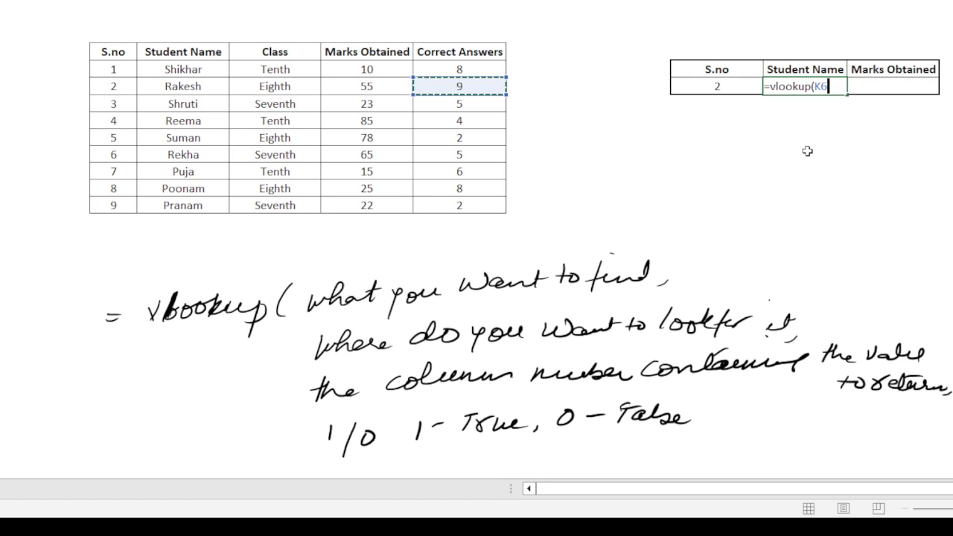
pyautogui.press('Up')
pyautogui.press('Right')
pyautogui.press('Right')
pyautogui.press('Right')
pyautogui.press('Right')
pyautogui.press('Right')
pyautogui.press('Right')
pyautogui.press('Right')
pyautogui.press('Right')
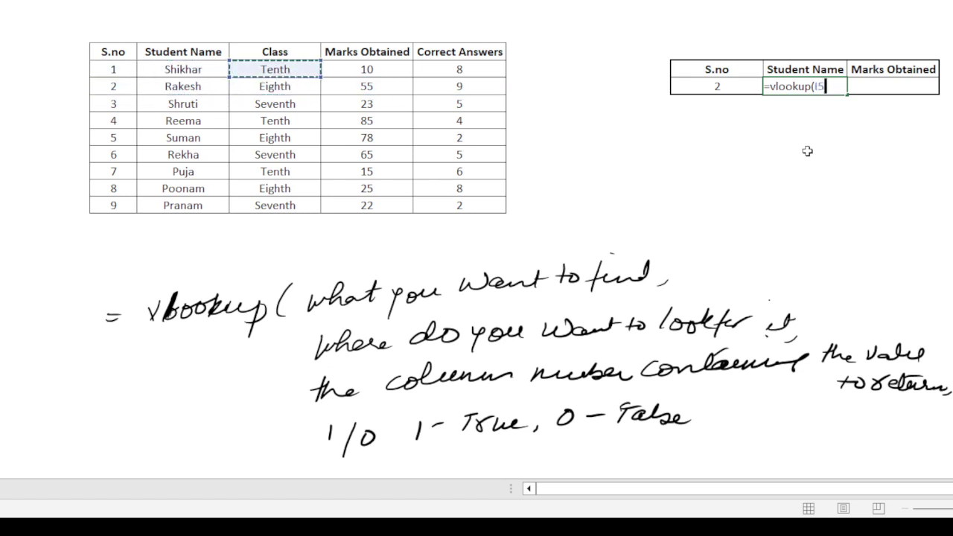
pyautogui.press('Down')
pyautogui.press('Left')
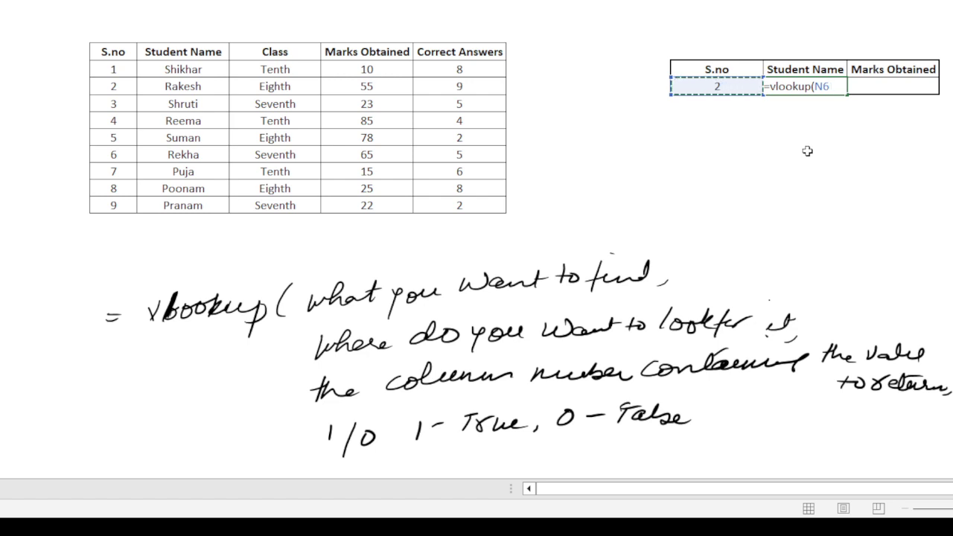
# Step: Set the formula's table array to the S.no and Student Name columns, G4:H13
pyautogui.write(',')
pyautogui.press('Left')
pyautogui.press('Left')
pyautogui.press('Left')
pyautogui.press('Left')
pyautogui.press('Left')
pyautogui.press('Left')
pyautogui.press('Left')
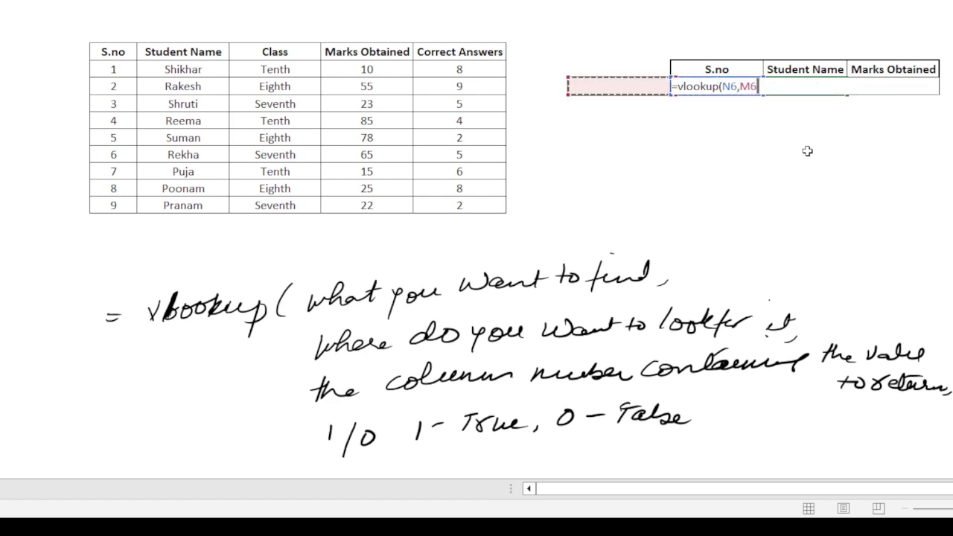
pyautogui.press('Up')
pyautogui.press('Up')
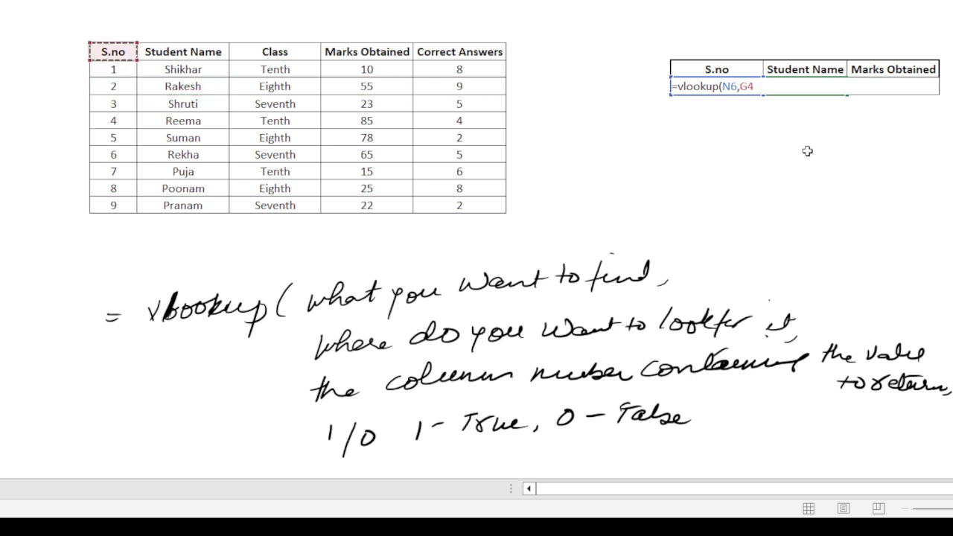
pyautogui.hotkey('shift', 'Right')
pyautogui.hotkey('shift', 'Down')
pyautogui.hotkey('shift', 'Down')
pyautogui.hotkey('shift', 'Down')
pyautogui.hotkey('shift', 'Down')
pyautogui.hotkey('shift', 'Down')
pyautogui.hotkey('shift', 'Down')
pyautogui.hotkey('shift', 'Down')
pyautogui.hotkey('shift', 'Down')
pyautogui.hotkey('shift', 'Down')
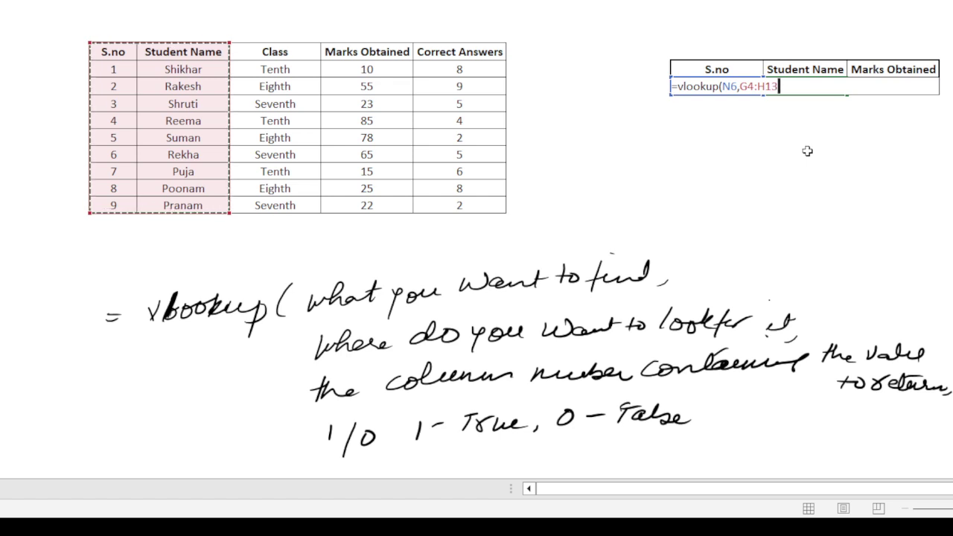
# Step: Complete the Student Name formula with column number 2 and 0 for an exact match
pyautogui.write(',')
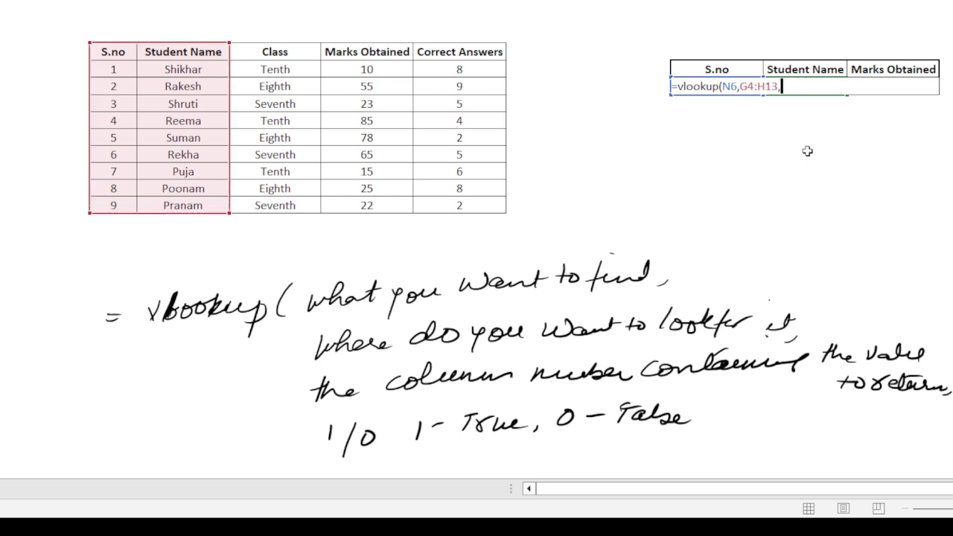
pyautogui.write('2,0)')
pyautogui.press('Return')
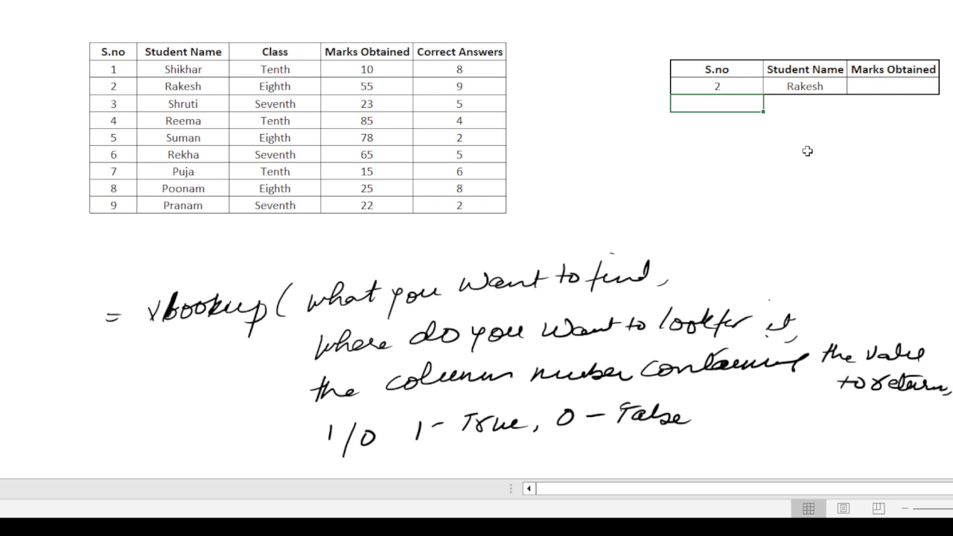
# Step: Begin a VLOOKUP formula in the lookup table's Marks Obtained cell with the S.no cell N6 as lookup value
pyautogui.press('Up')
pyautogui.press('Right')
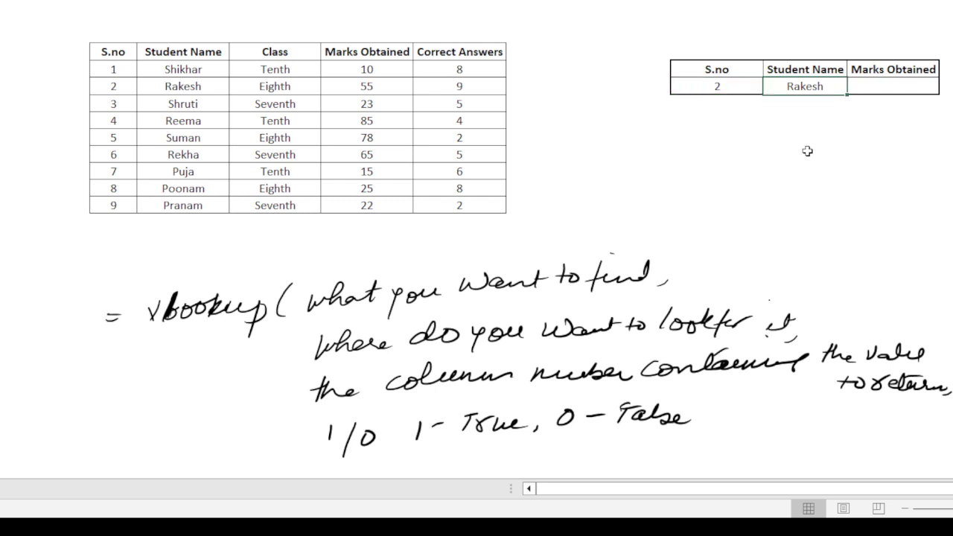
pyautogui.press('Right')
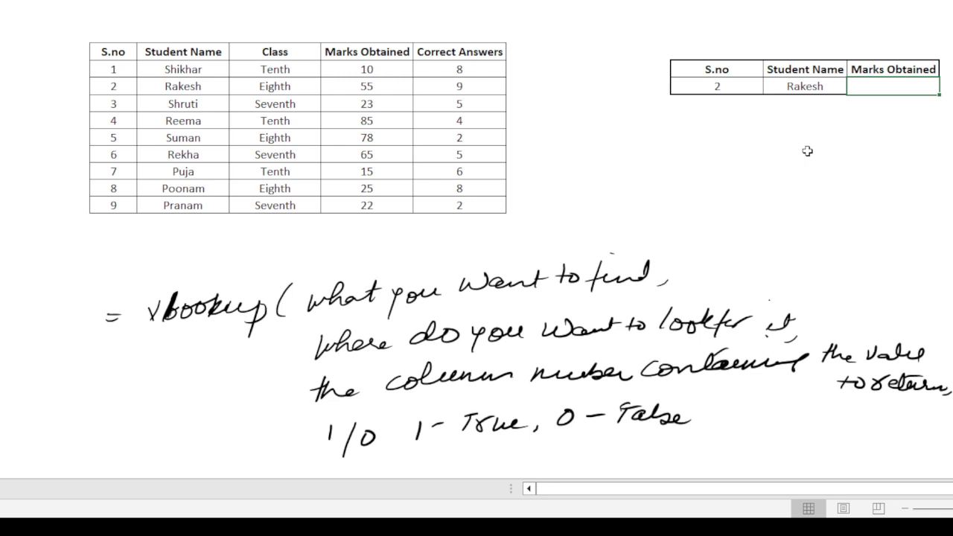
pyautogui.write('=vlookip')
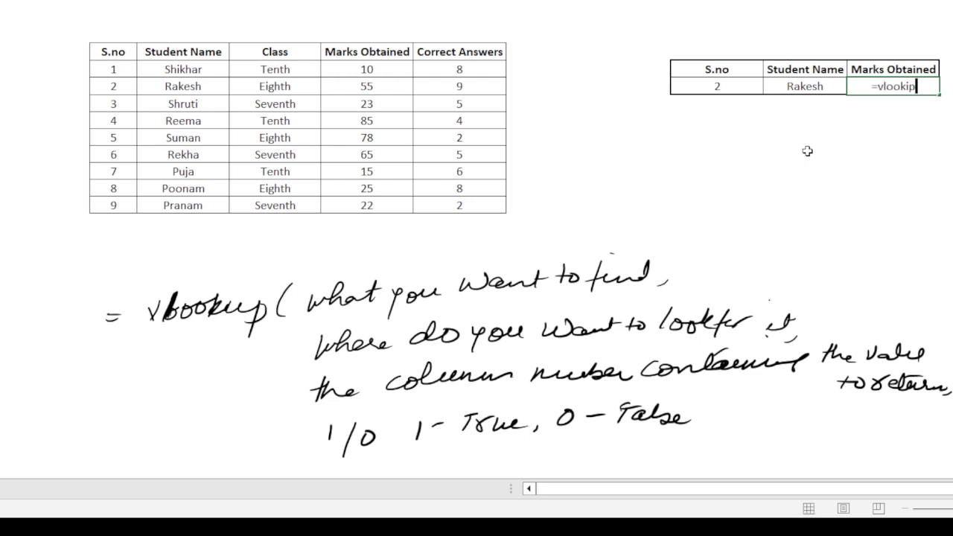
pyautogui.press('BackSpace')
pyautogui.press('BackSpace')
pyautogui.write('up(')
pyautogui.press('Left')
pyautogui.press('Left')
pyautogui.press('Left')
pyautogui.press('Left')
pyautogui.press('Left')
pyautogui.press('Left')
pyautogui.press('Left')
pyautogui.press('Left')
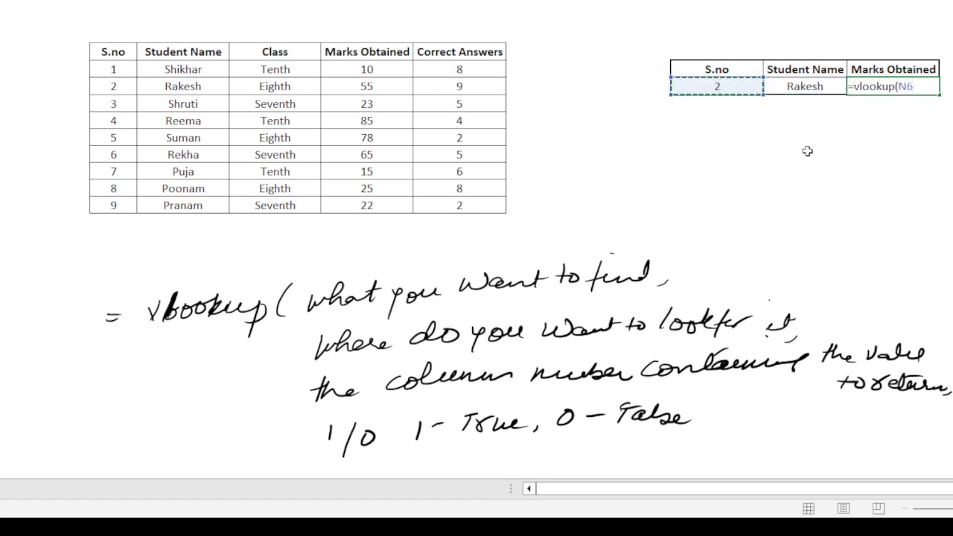
pyautogui.press('Right')
pyautogui.press('Right')
pyautogui.press('Right')
pyautogui.press('Right')
pyautogui.press('Right')
pyautogui.press('Right')
# Step: Set the marks formula's table array to the S.no through Marks Obtained columns, G4:J13
pyautogui.write(',')
pyautogui.press('Left')
pyautogui.press('Left')
pyautogui.press('Left')
pyautogui.press('Left')
pyautogui.press('Left')
pyautogui.press('Left')
pyautogui.press('Left')
pyautogui.press('Left')
pyautogui.press('Left')
pyautogui.press('Left')
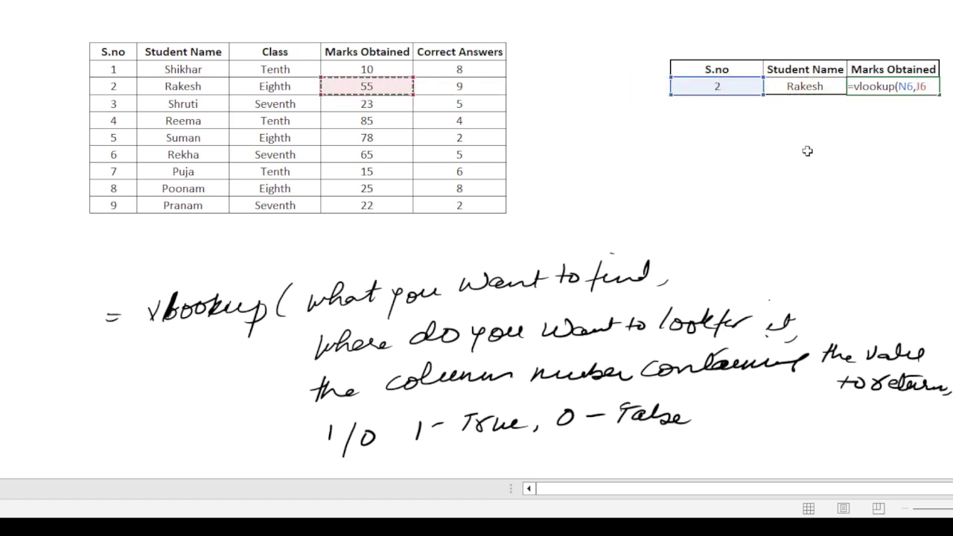
pyautogui.press('Up')
pyautogui.press('Up')
pyautogui.press('Right')
pyautogui.hotkey('shift', 'Right')
pyautogui.hotkey('shift', 'Right')
pyautogui.hotkey('shift', 'Right')
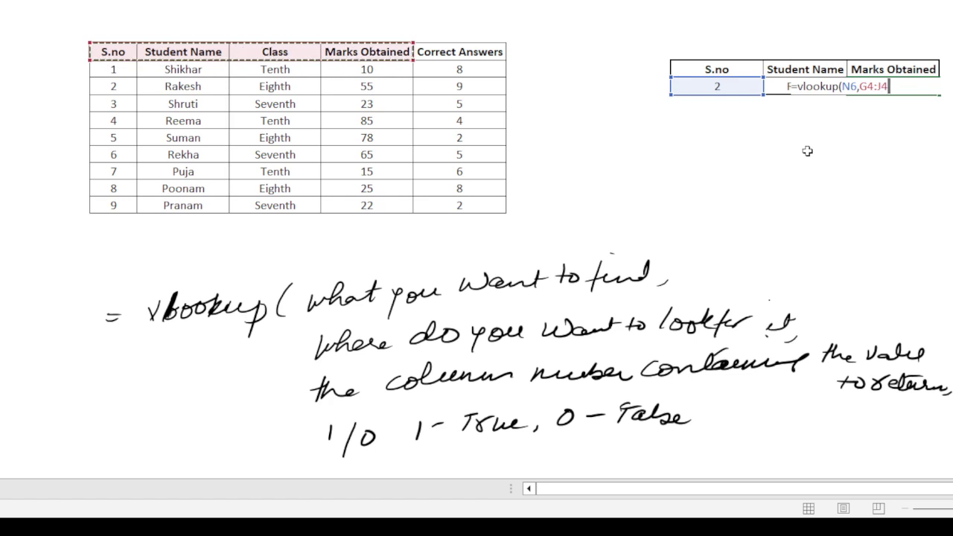
pyautogui.hotkey('shift', 'Down')
pyautogui.hotkey('shift', 'Down')
pyautogui.hotkey('shift', 'Down')
pyautogui.hotkey('shift', 'Down')
pyautogui.hotkey('shift', 'Down')
pyautogui.hotkey('shift', 'Down')
pyautogui.hotkey('shift', 'Down')
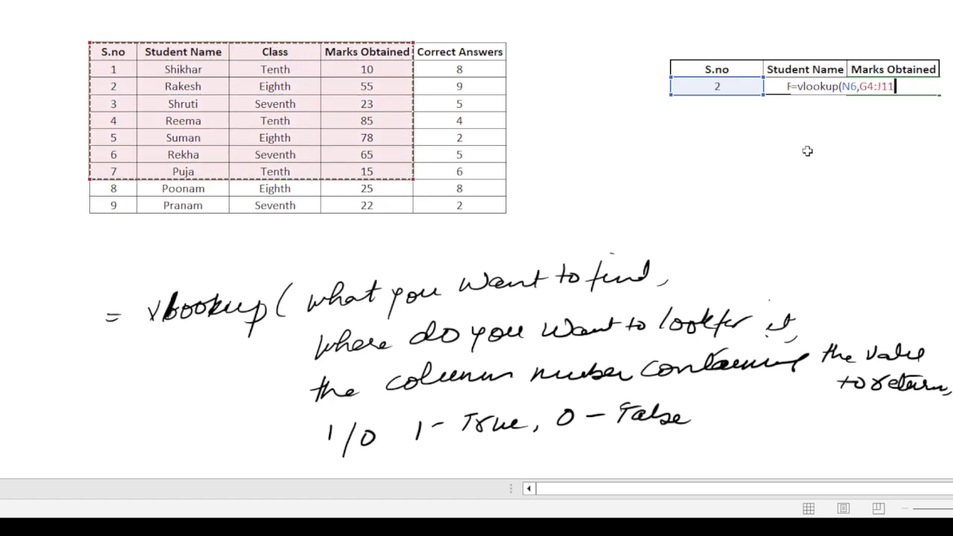
pyautogui.hotkey('shift', 'Down')
pyautogui.hotkey('shift', 'Down')
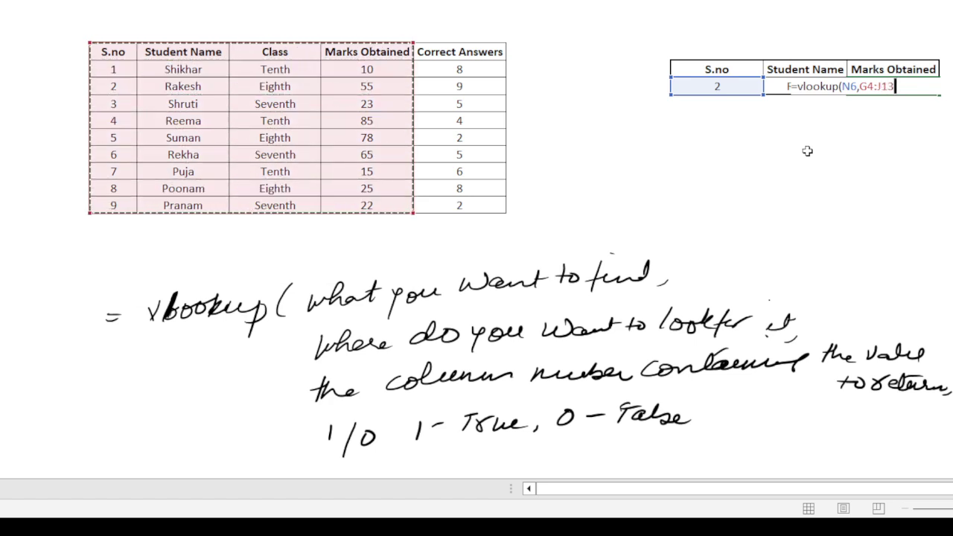
# Step: Complete the Marks Obtained formula with column number 4 and 0 for an exact match
pyautogui.write(',')
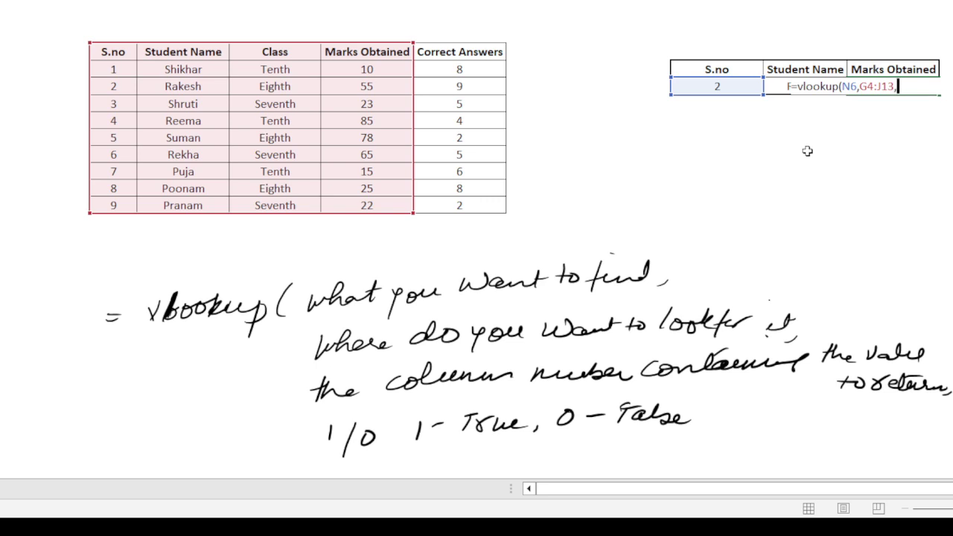
pyautogui.write('4,0)')
pyautogui.press('Return')
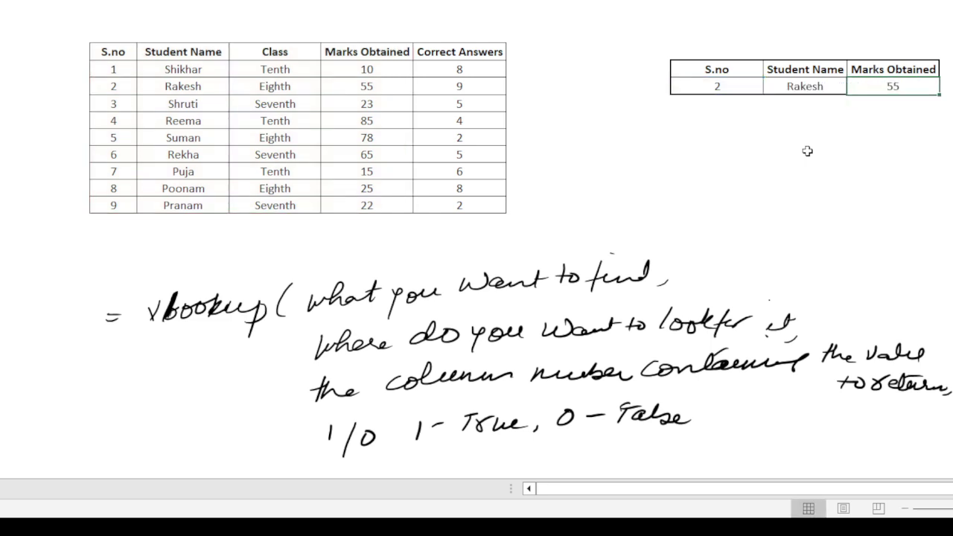
pyautogui.press('Return')
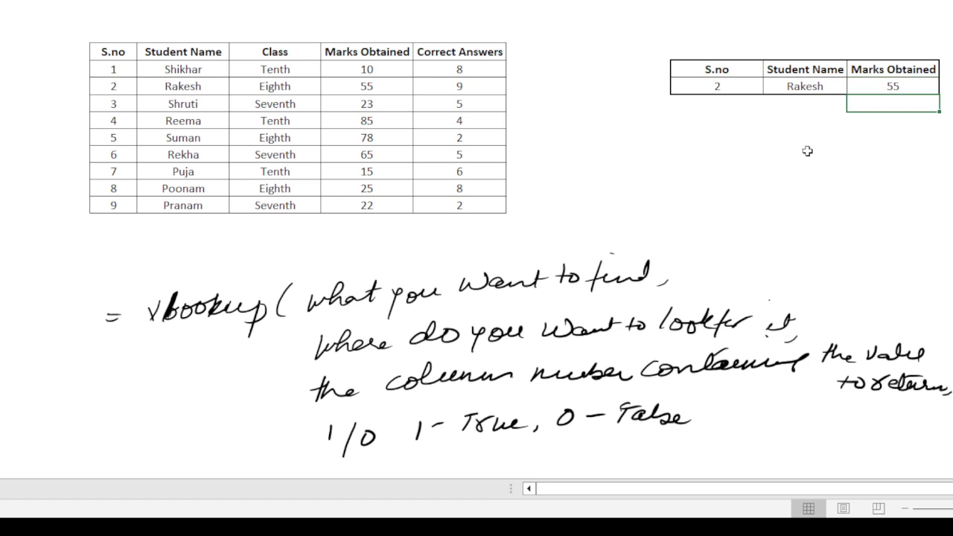
# Step: Set the S.no lookup value in the small lookup table to 9
pyautogui.press('Up')
pyautogui.press('Left')
pyautogui.press('Left')
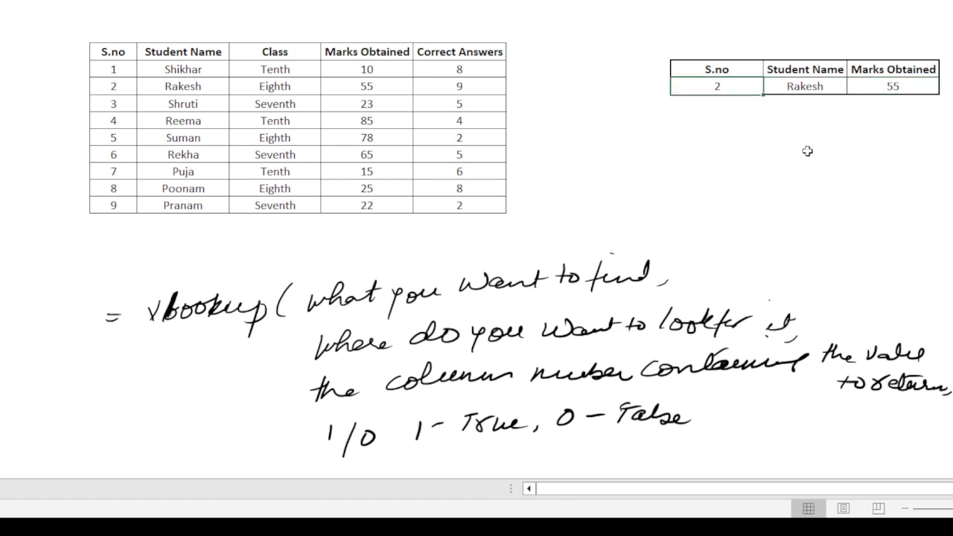
pyautogui.press('Right')
pyautogui.press('Right')
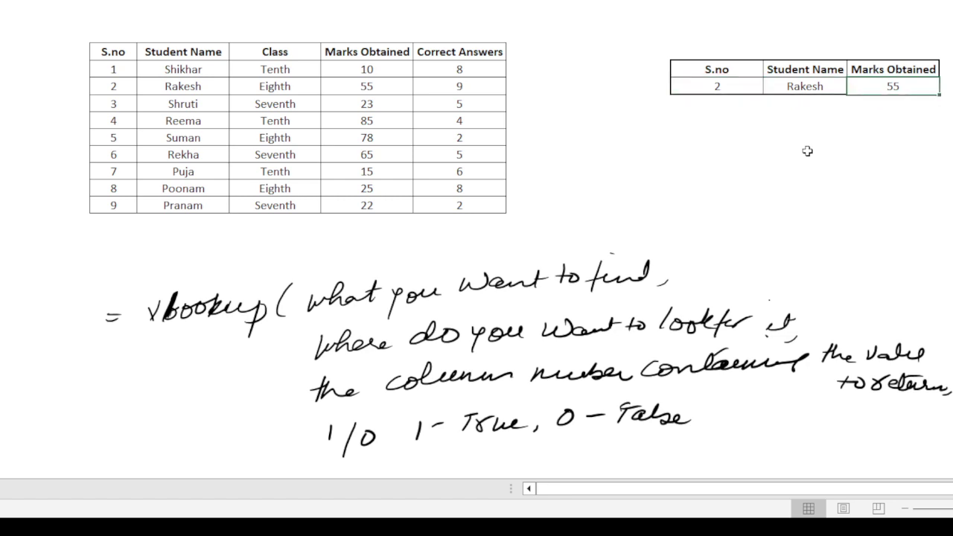
pyautogui.press('Left')
pyautogui.press('Left')
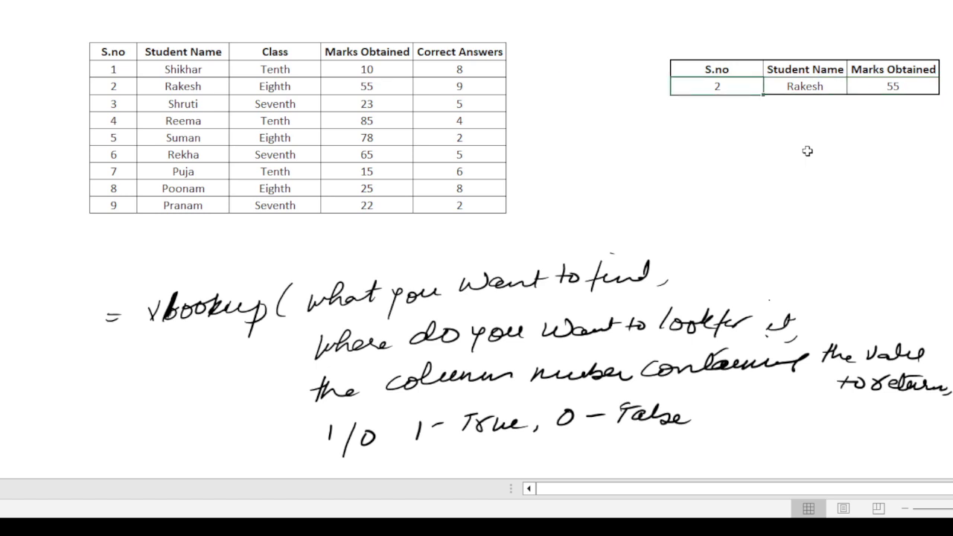
pyautogui.write('9')
pyautogui.press('Return')
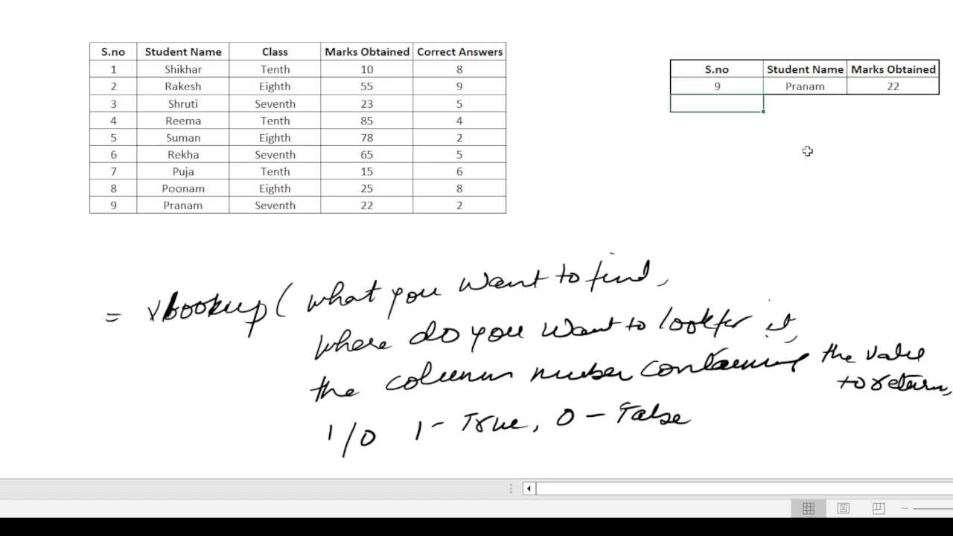
# Step: Check the lookup table's returned student name and marks against the S.no 9 row of the source table
pyautogui.press('Up')
pyautogui.press('Right')
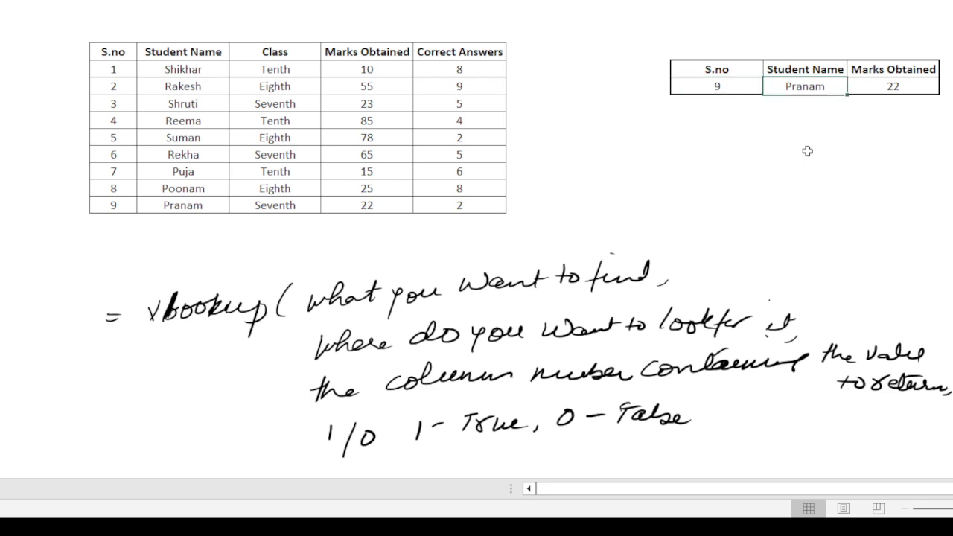
pyautogui.press('Right')
pyautogui.press('Left')
pyautogui.press('Left')
pyautogui.press('Left')
pyautogui.press('Left')
pyautogui.press('Left')
pyautogui.press('Left')
pyautogui.press('Left')
pyautogui.press('Left')
pyautogui.press('Left')
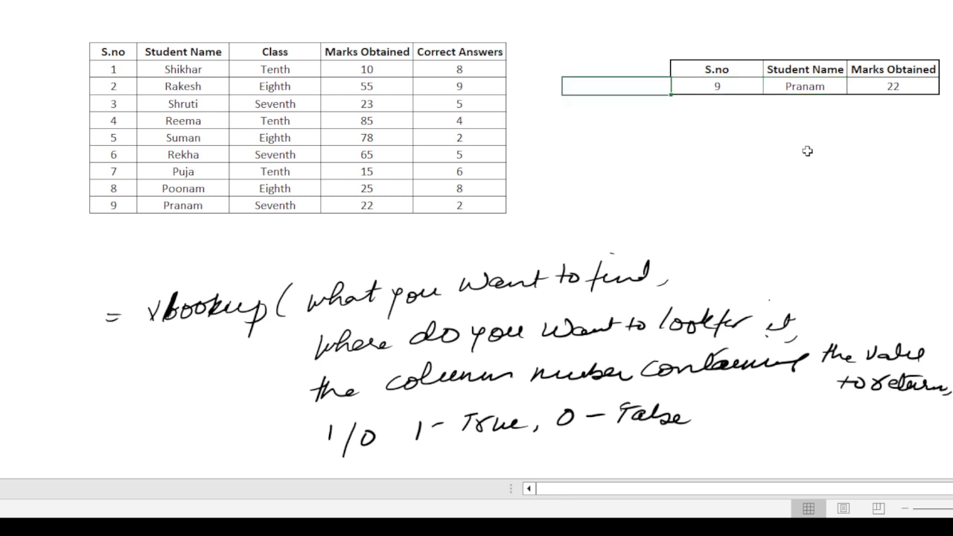
pyautogui.press('Down')
pyautogui.press('Down')
pyautogui.press('Down')
pyautogui.press('Down')
pyautogui.press('Down')
pyautogui.press('Down')
pyautogui.press('Down')
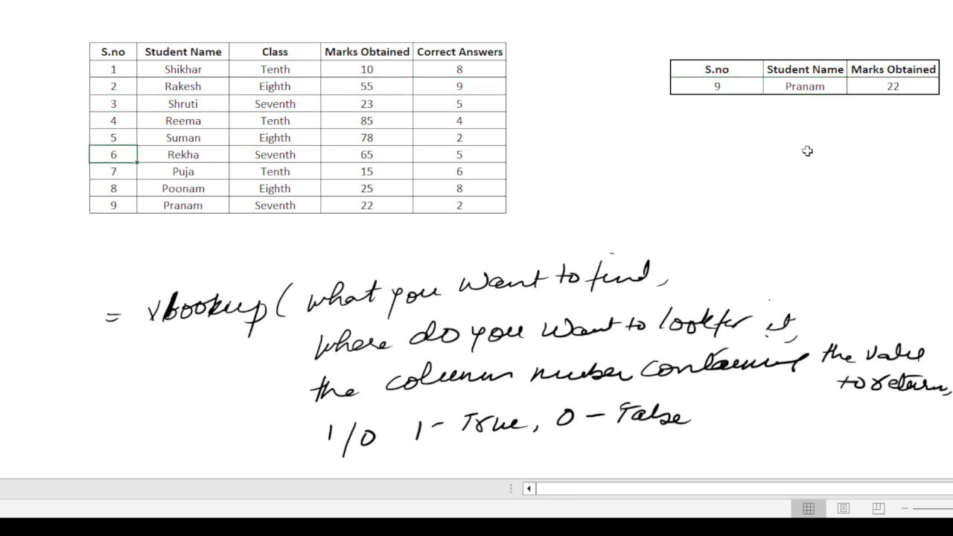
pyautogui.press('Right')
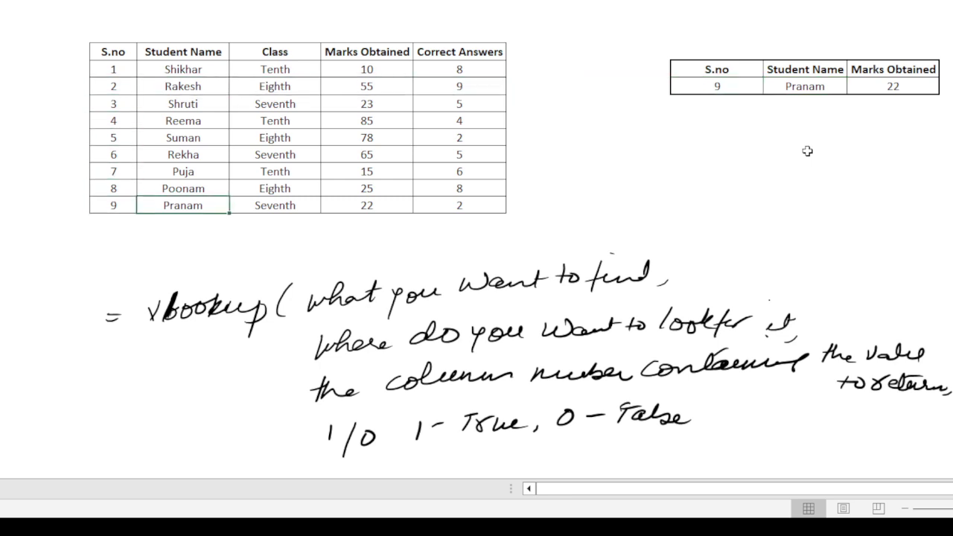
pyautogui.press('Right')
pyautogui.press('Right')
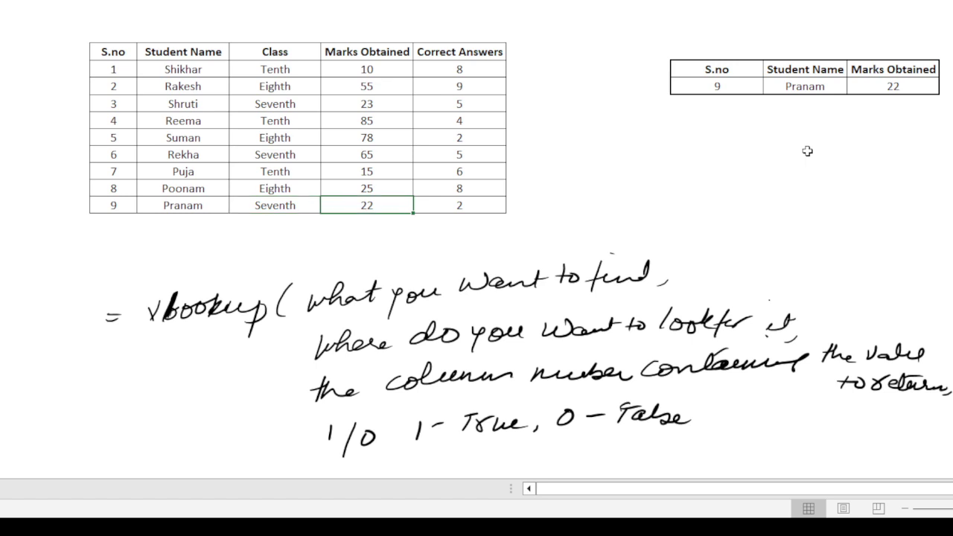